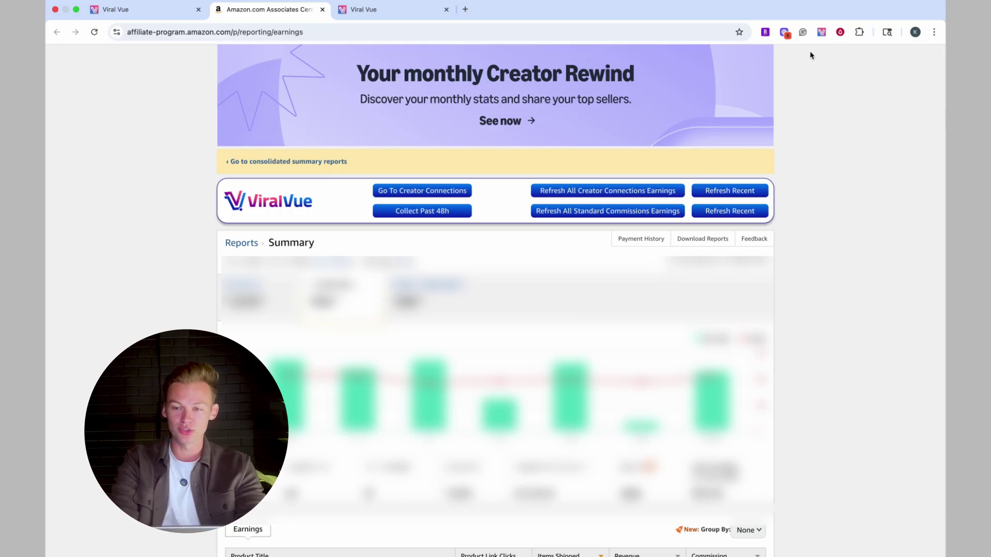
# Step: Launch the Viral Vue web app from the extension menu and go to its PROFITS page
pyautogui.click(821, 32)
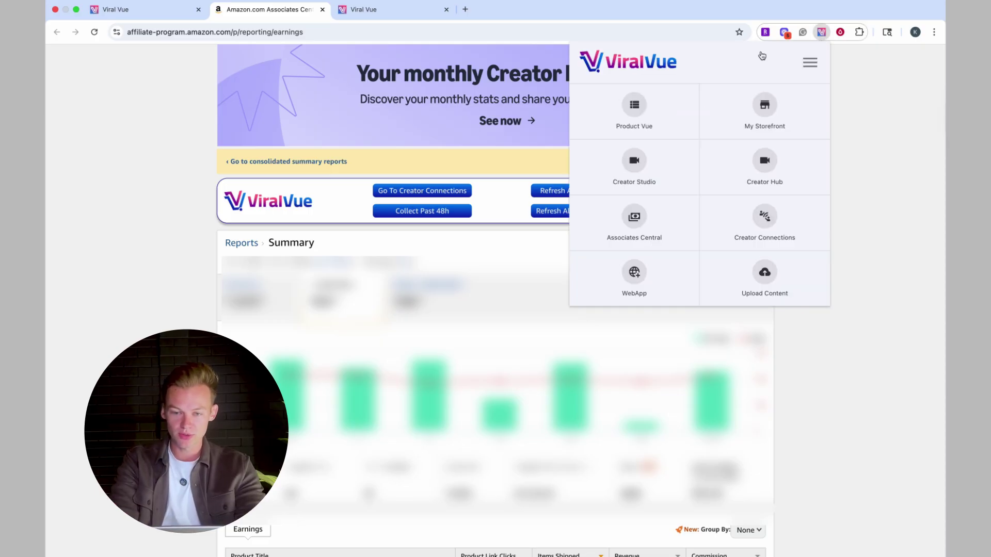
pyautogui.click(633, 278)
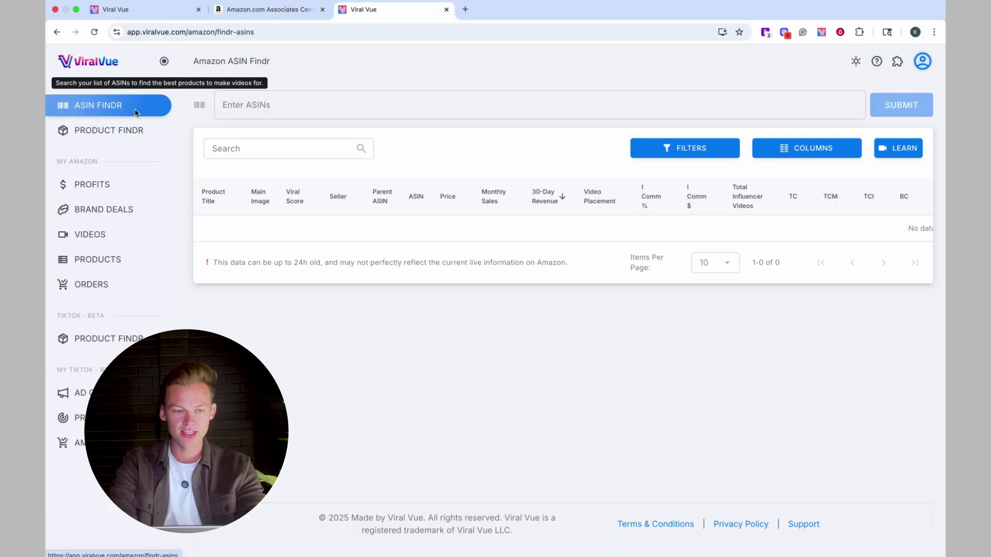
pyautogui.click(102, 187)
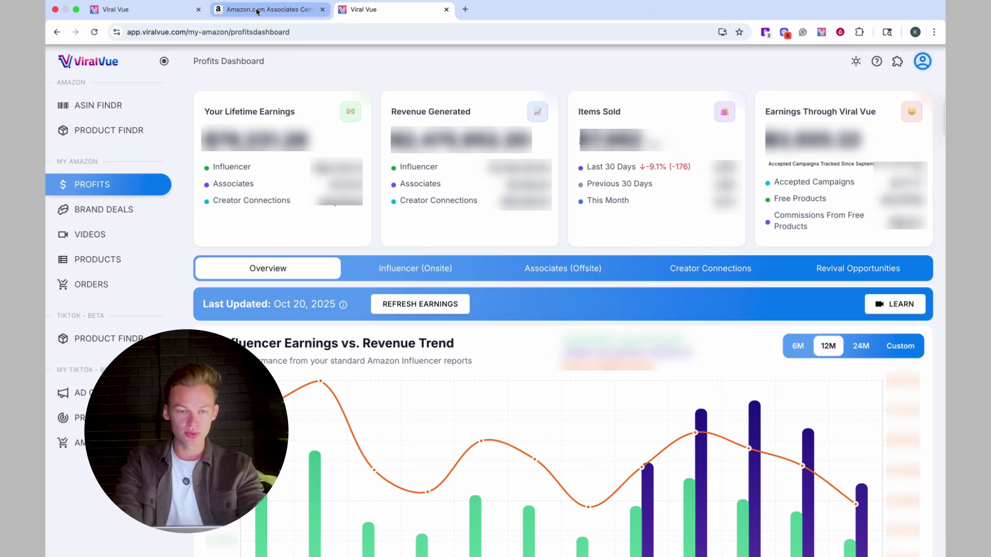
# Step: Refresh all Creator Connections and standard commission earnings, glance at Viral Vue, then return to Associates
pyautogui.click(231, 11)
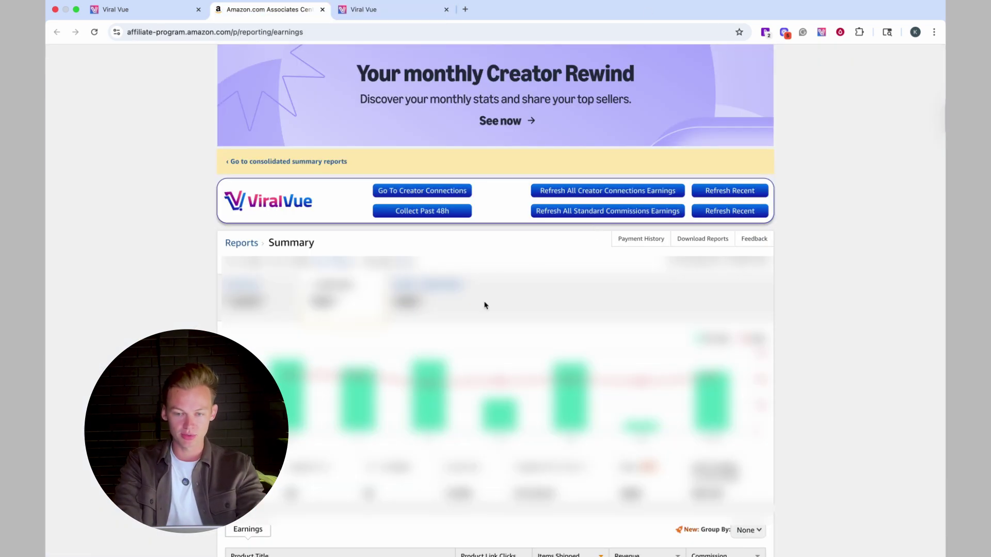
pyautogui.click(646, 195)
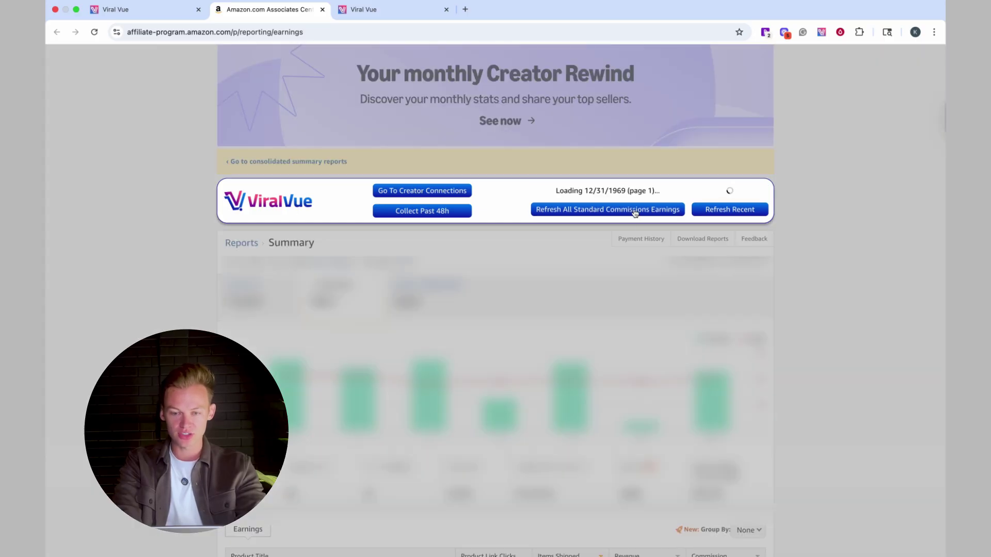
pyautogui.click(635, 211)
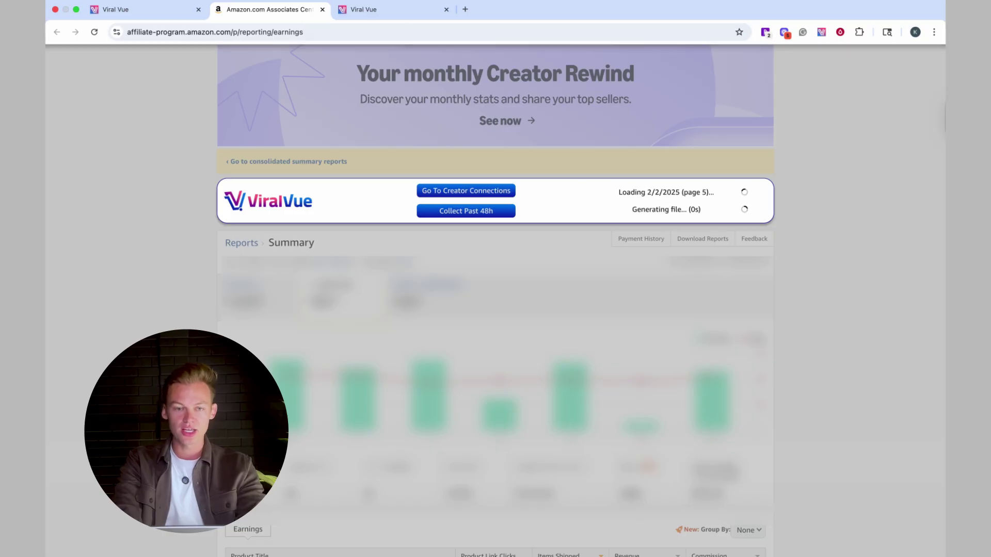
pyautogui.click(372, 11)
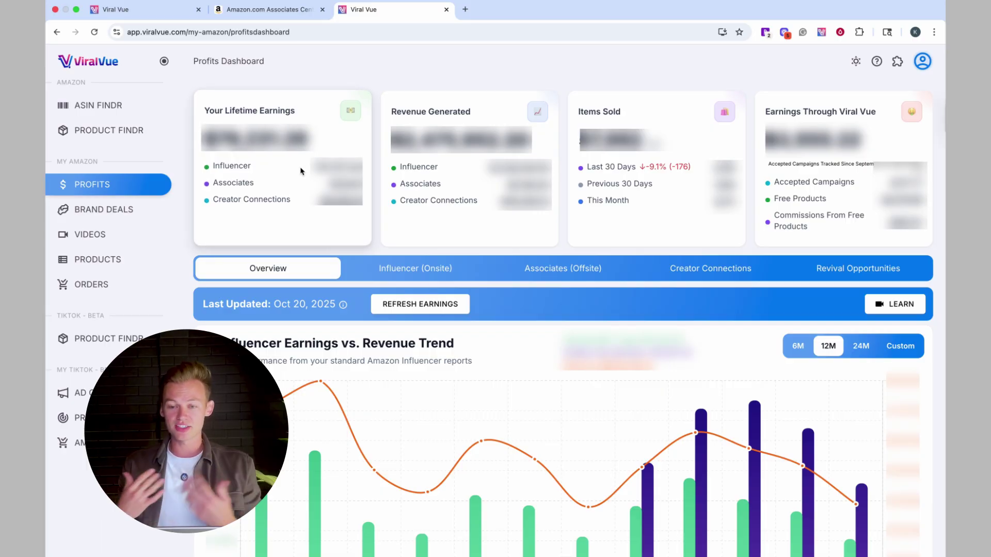
pyautogui.click(265, 10)
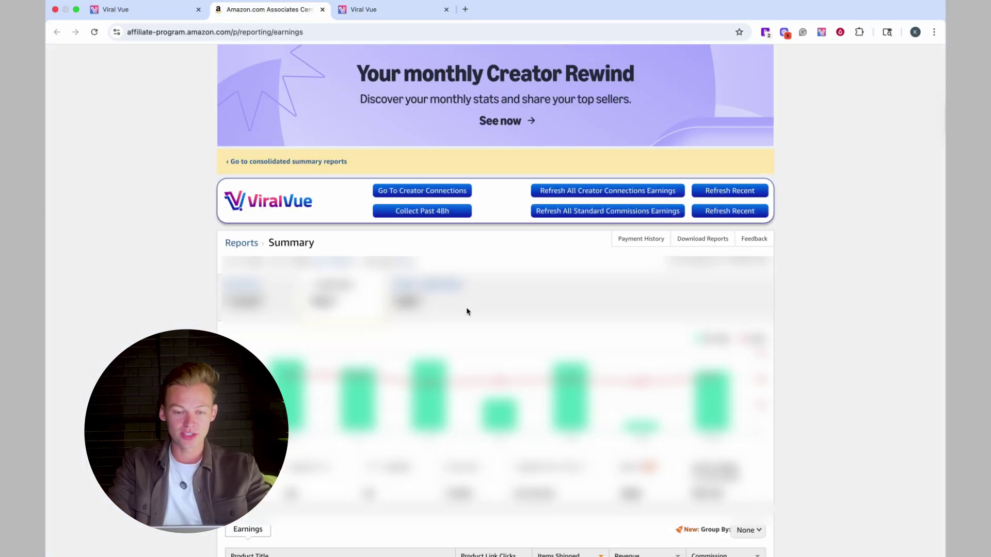
# Step: Bring back the Viral Vue Profits Dashboard tab with its Dec 2024–Oct 2025 trend chart
pyautogui.click(408, 13)
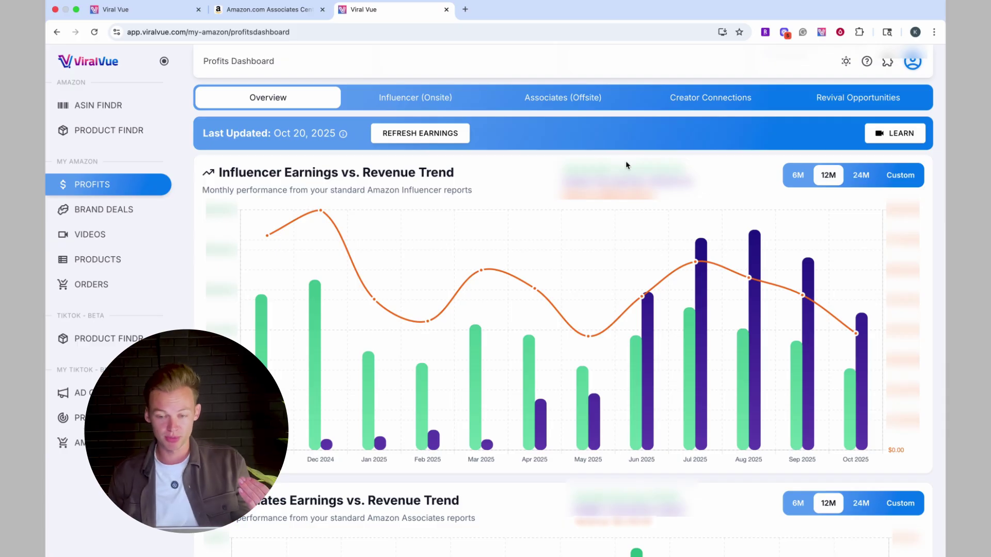
pyautogui.scroll(-2, 625, 165)
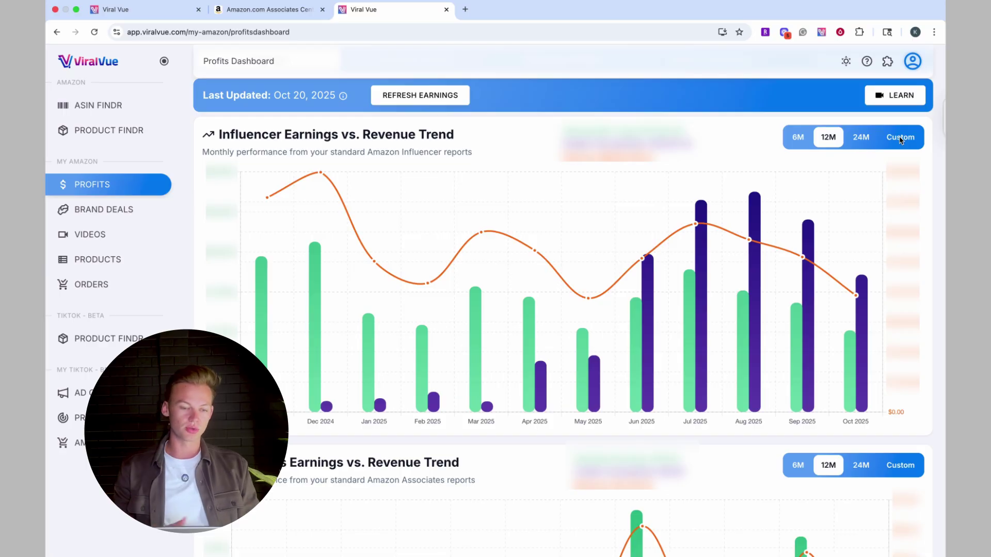
pyautogui.scroll(3, 774, 171)
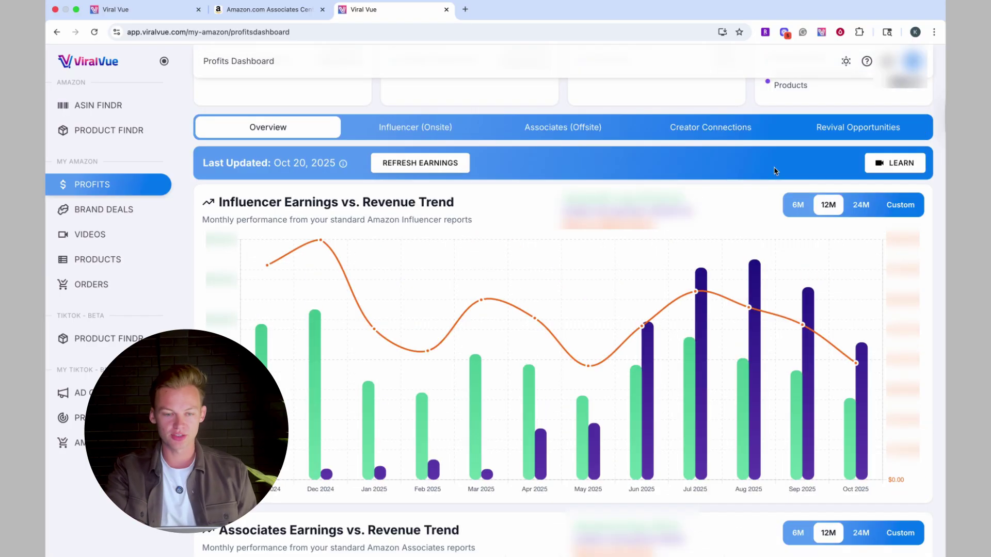
pyautogui.click(894, 164)
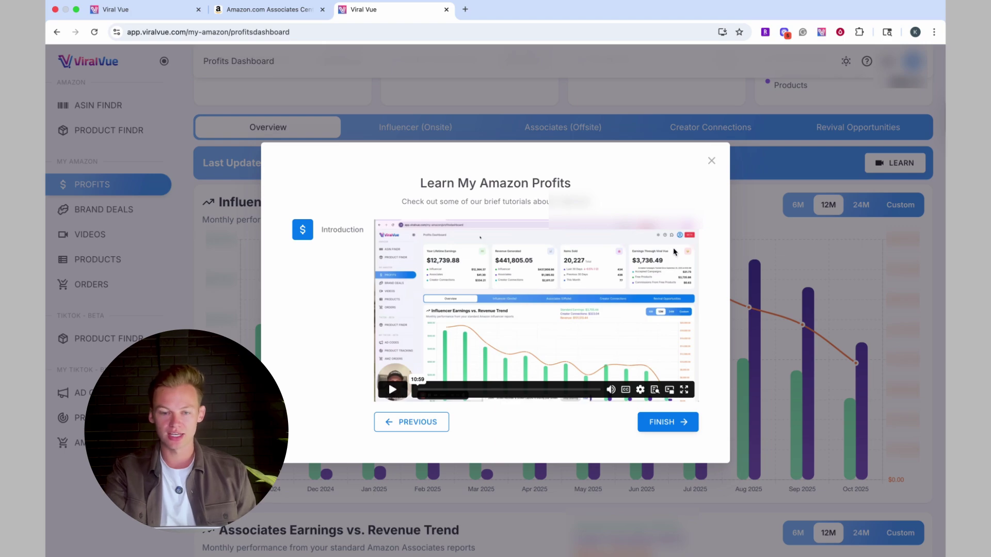
pyautogui.click(742, 204)
pyautogui.scroll(-7, 742, 205)
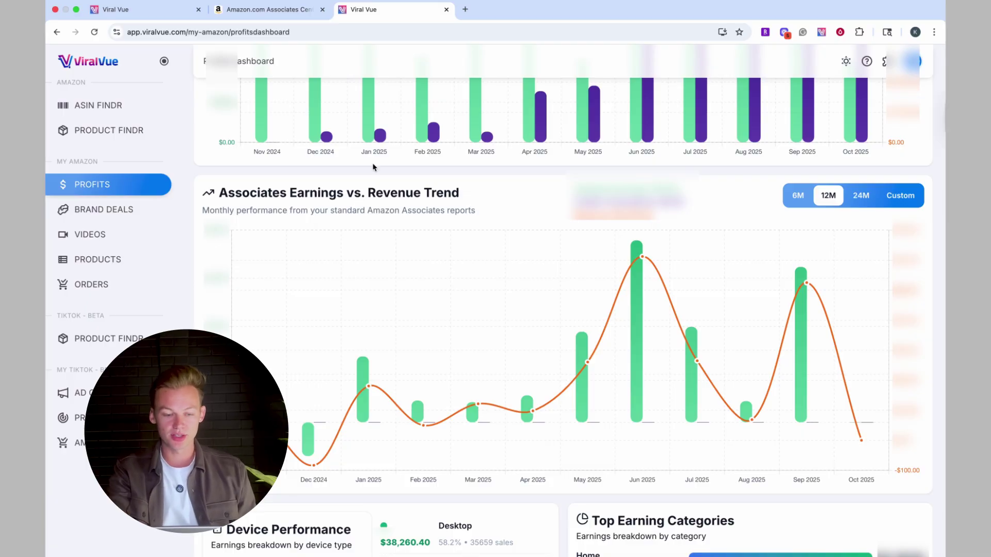
pyautogui.scroll(-5, 533, 321)
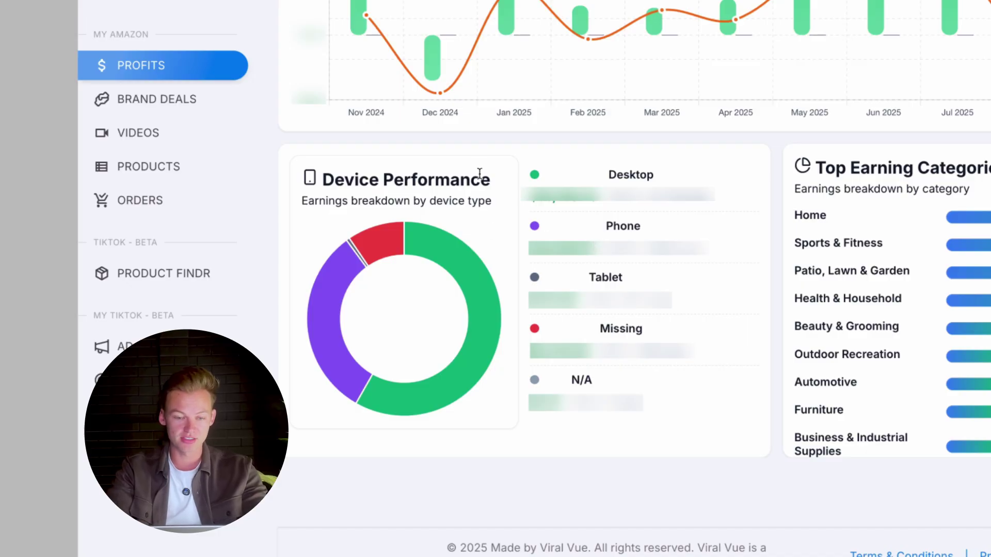
pyautogui.moveTo(457, 256)
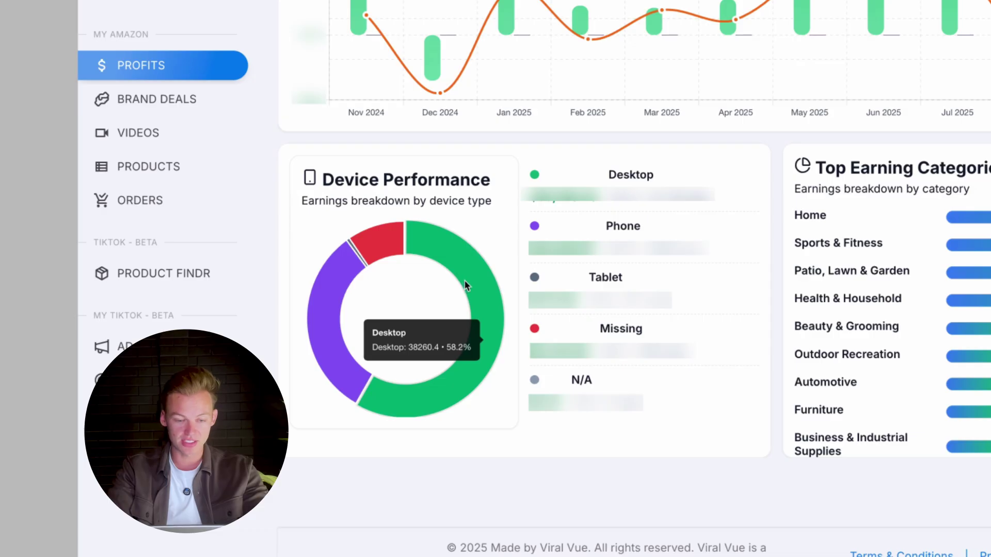
pyautogui.moveTo(329, 316)
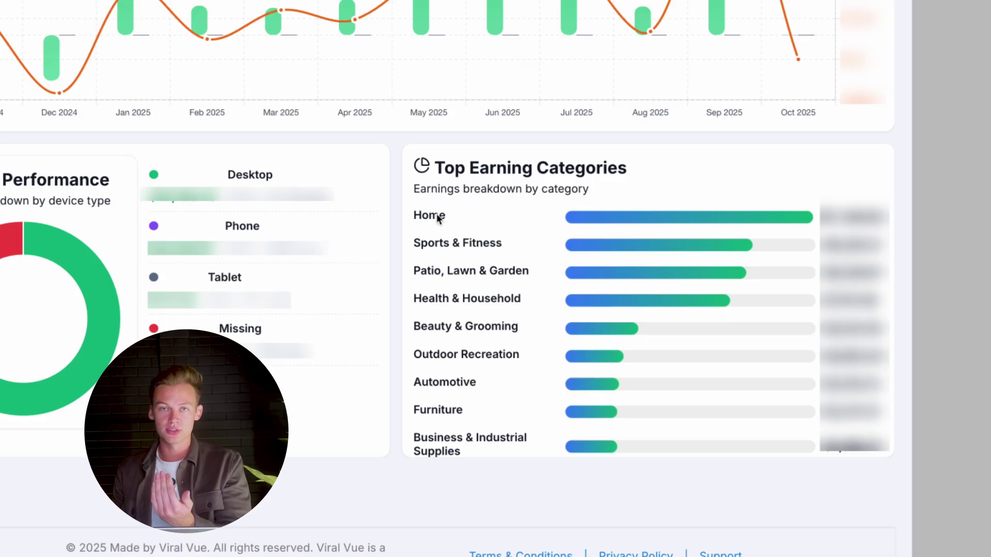
# Step: Scroll back to the top of the Profits Dashboard to reach the Influencer (Onsite) tab
pyautogui.scroll(10, 593, 299)
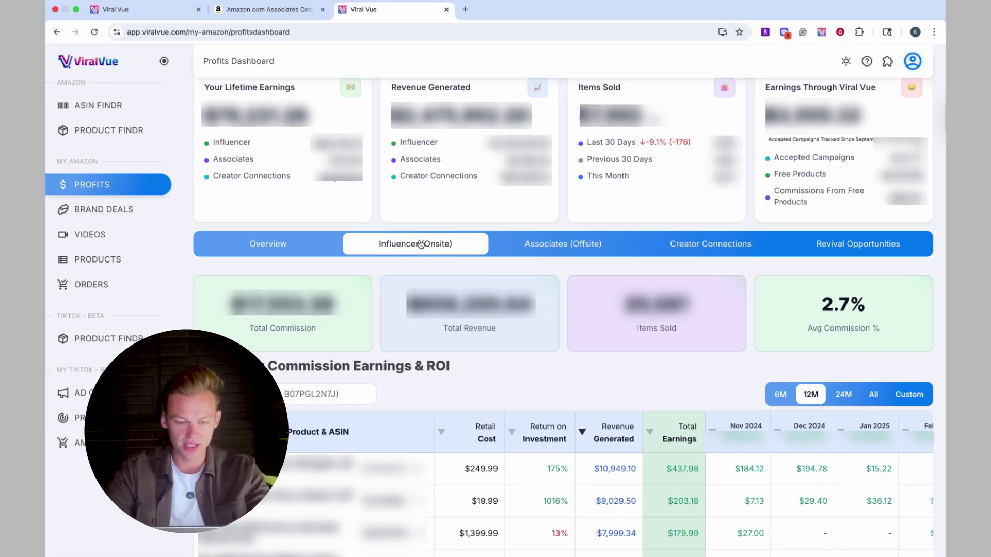
pyautogui.scroll(-4, 420, 244)
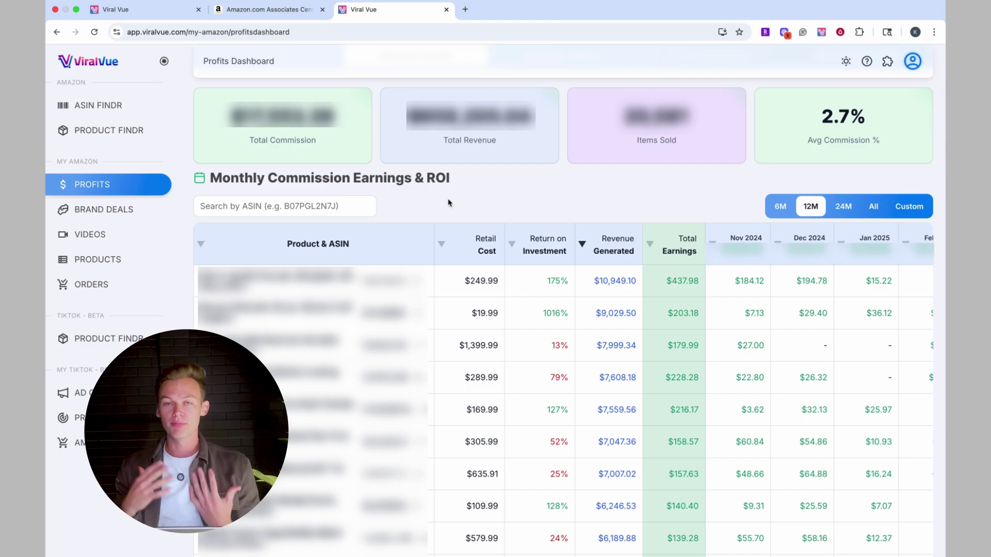
pyautogui.scroll(1, 448, 202)
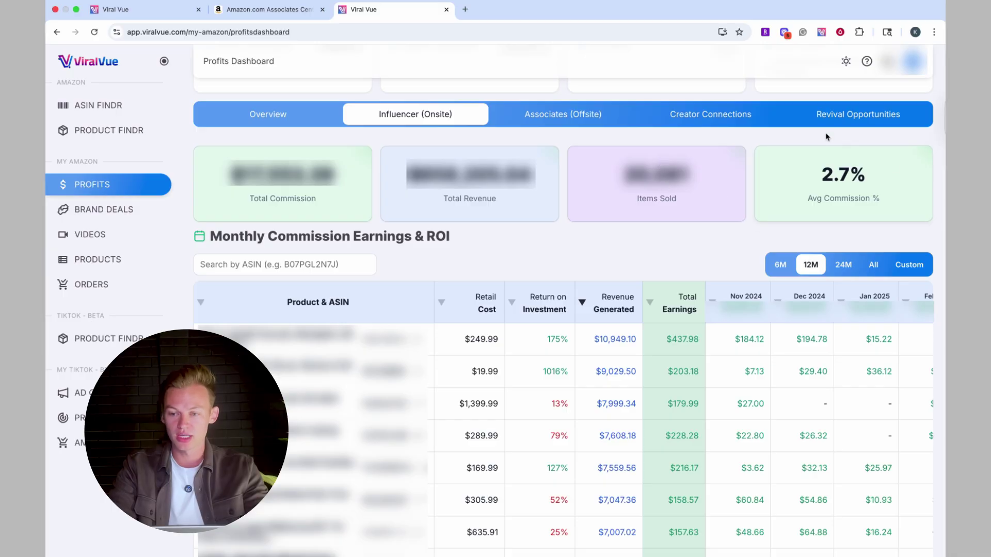
pyautogui.scroll(-2, 568, 258)
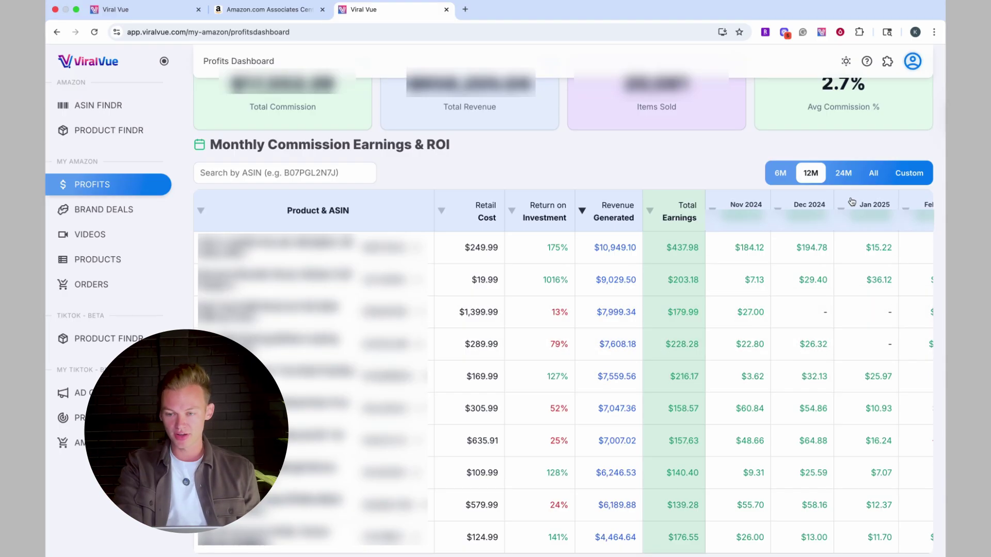
pyautogui.click(873, 179)
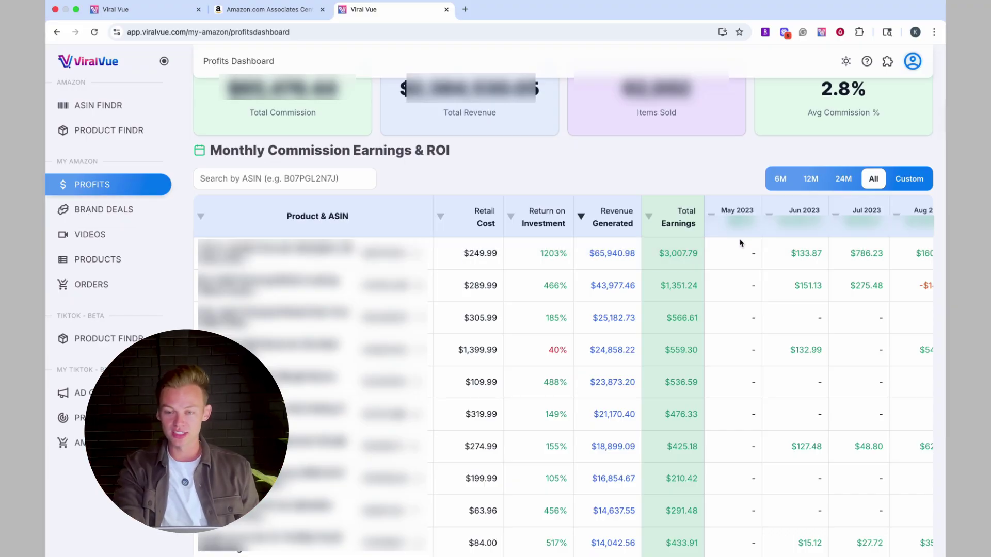
pyautogui.hscroll(1, 761, 238)
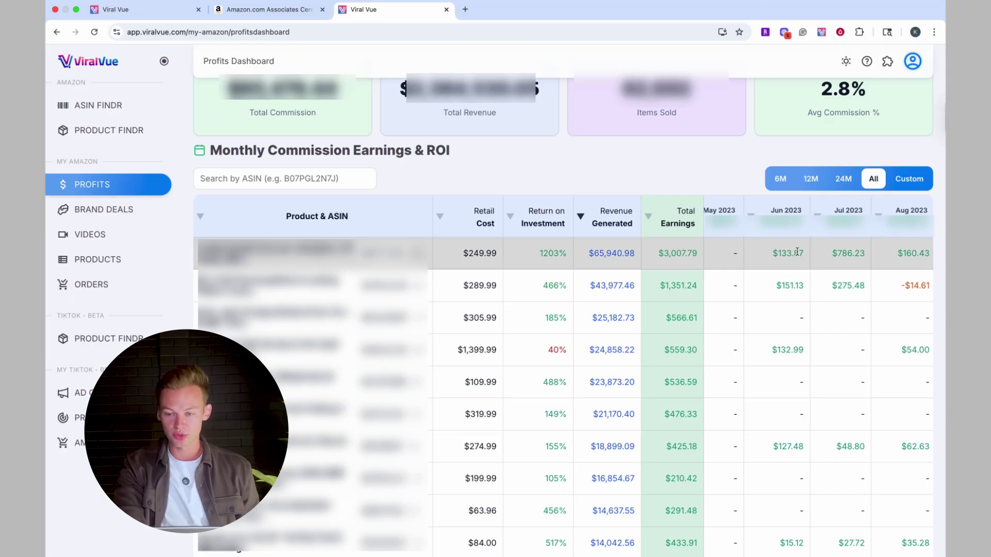
pyautogui.hscroll(5, 795, 248)
pyautogui.hscroll(8, 797, 253)
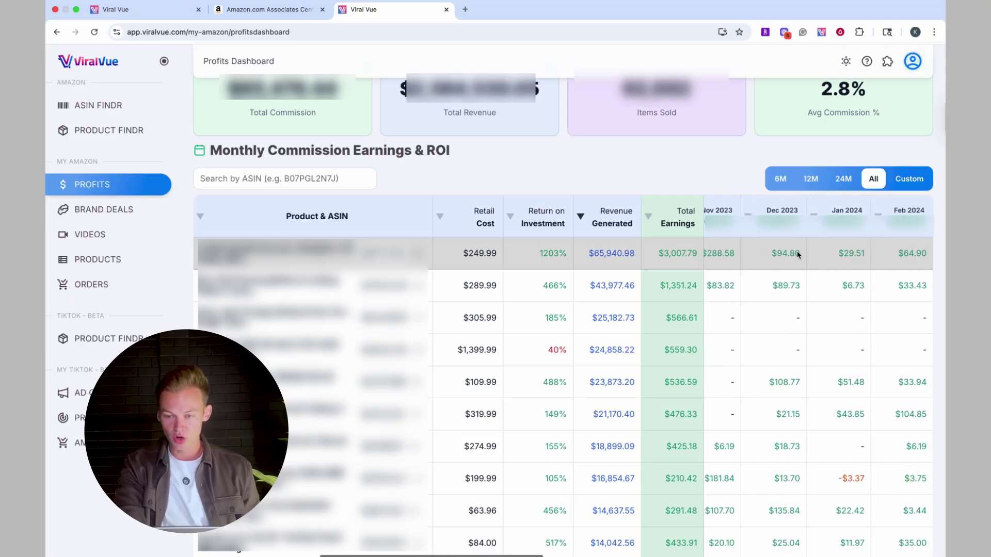
pyautogui.hscroll(6, 797, 252)
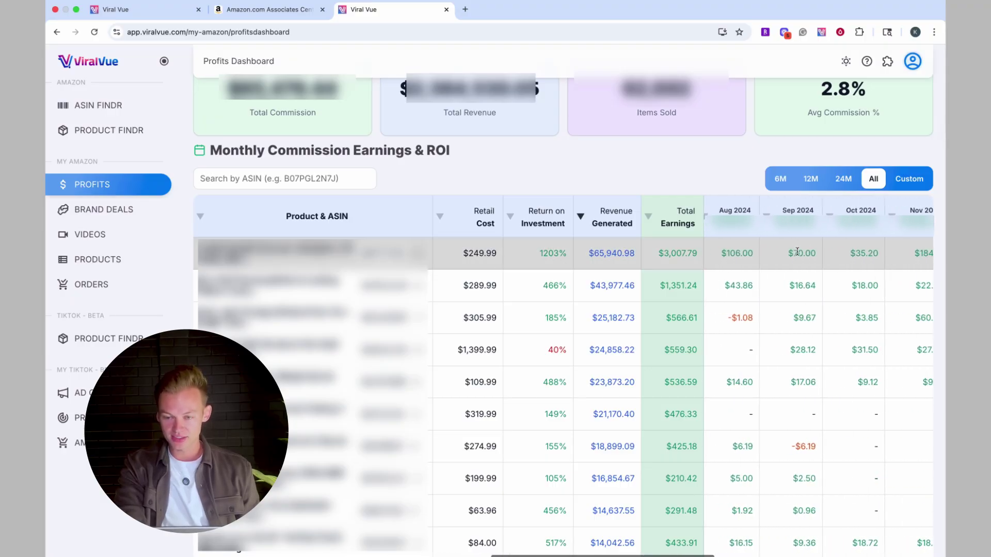
pyautogui.hscroll(6, 797, 254)
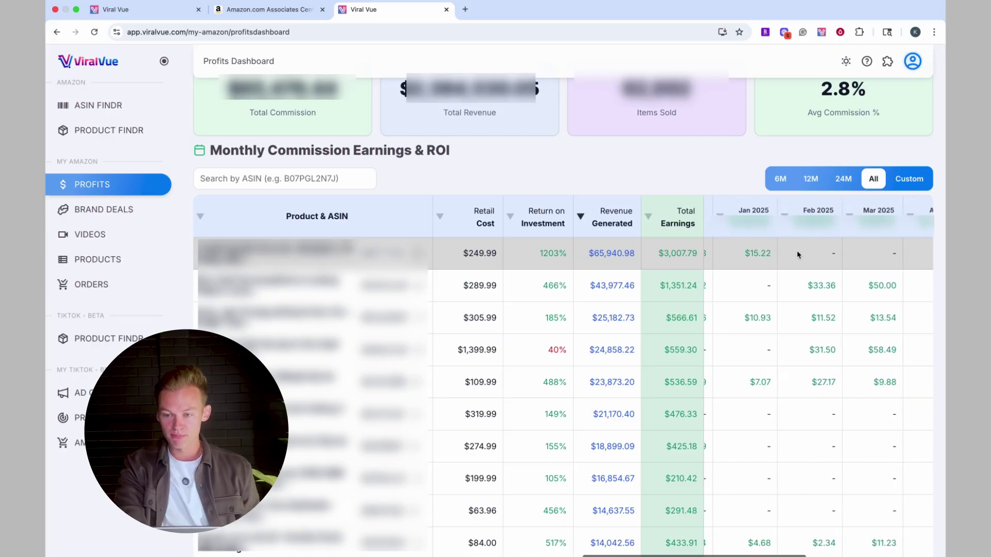
pyautogui.hscroll(6, 797, 253)
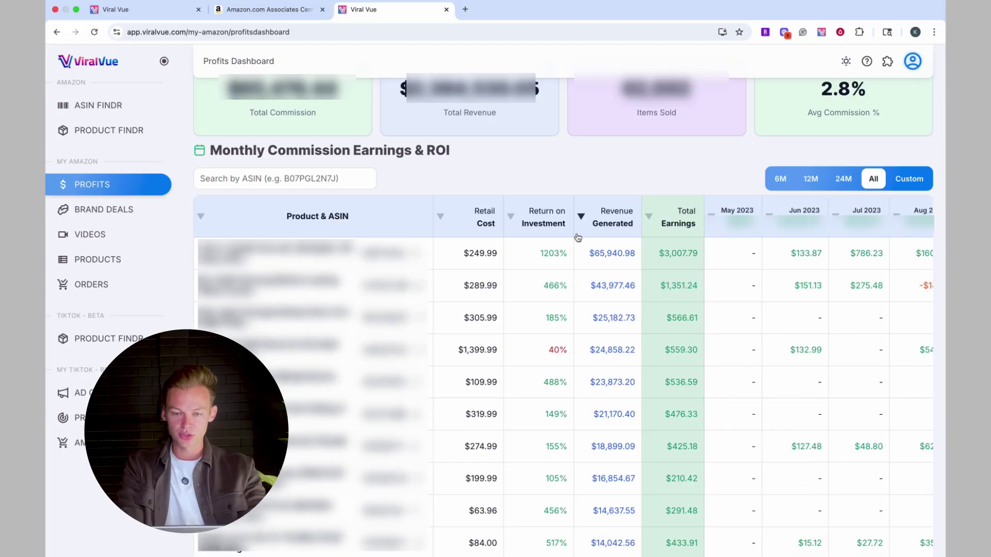
# Step: Sort the commission table by Return on Investment, highest first, then select the search box
pyautogui.click(553, 223)
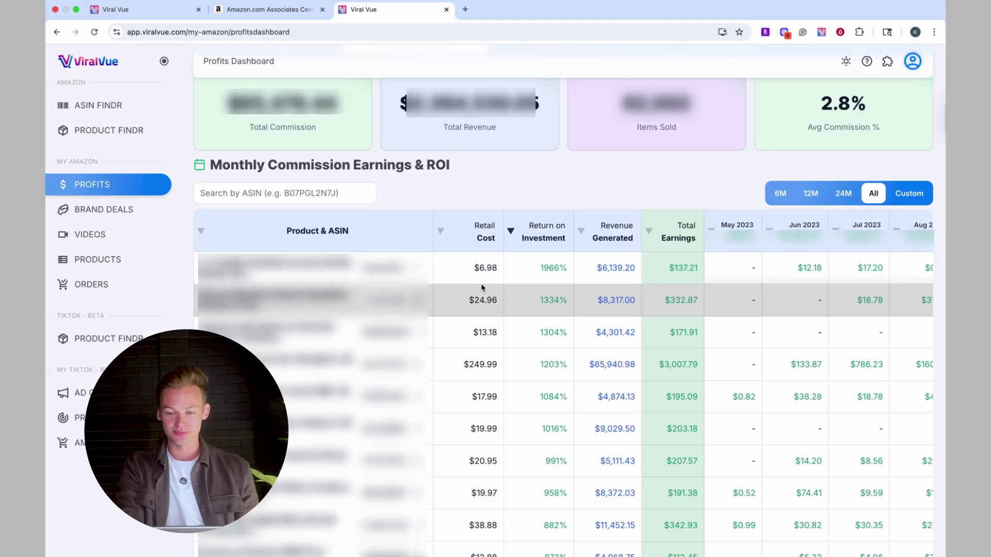
pyautogui.click(302, 192)
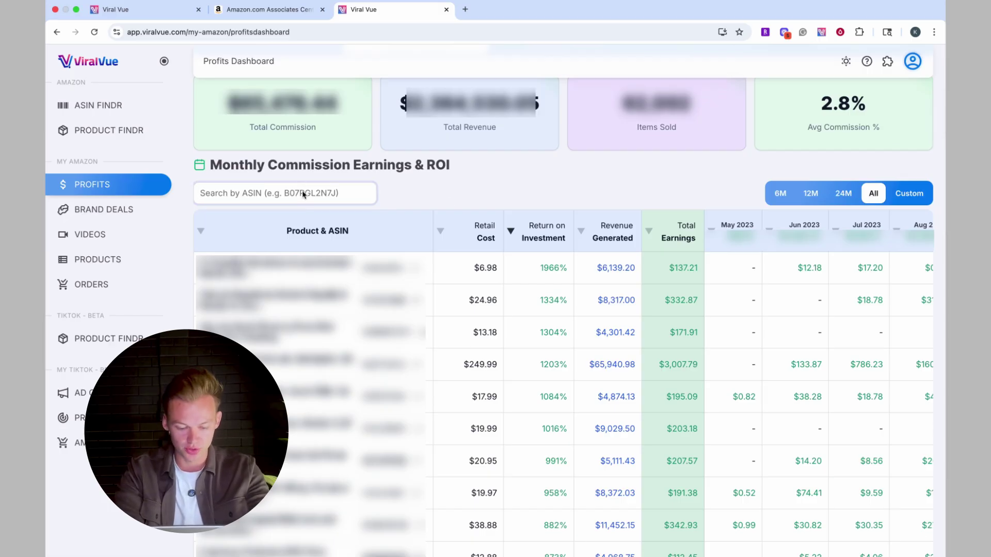
# Step: Paste the product's ASIN into the table search, leaving only the $19.99 product at 1016% ROI
pyautogui.press('super+v')
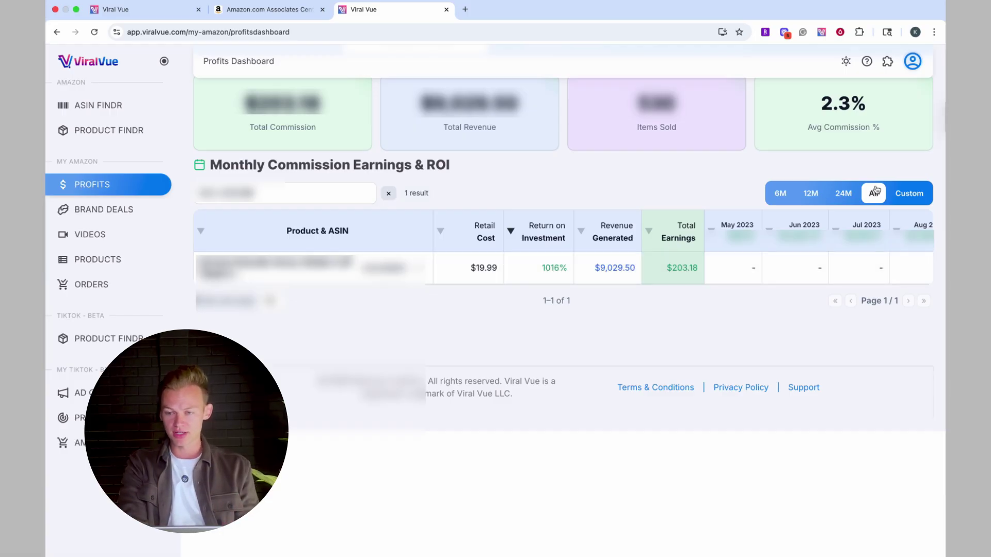
# Step: Show the product's last 12 months of earnings and scroll across the monthly columns
pyautogui.click(811, 193)
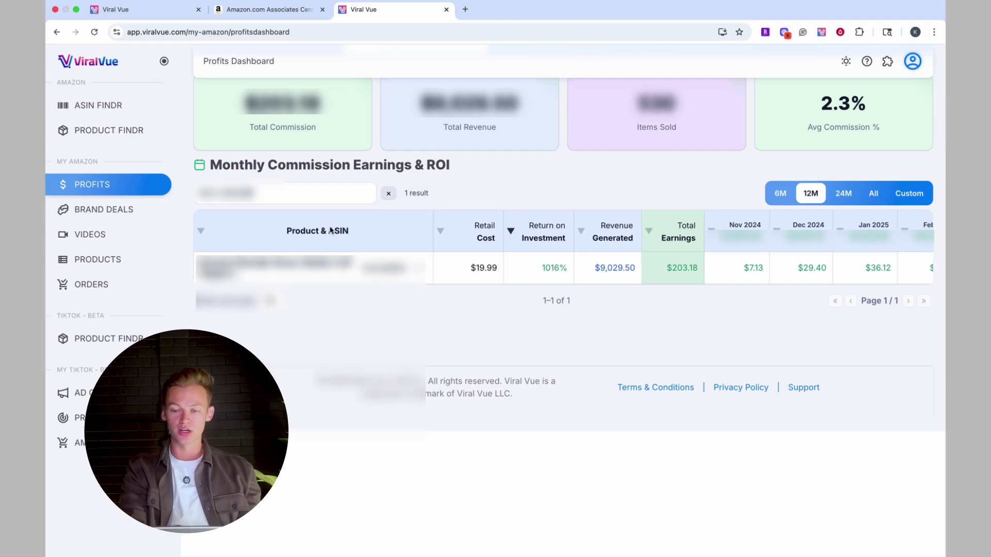
pyautogui.hscroll(3, 759, 272)
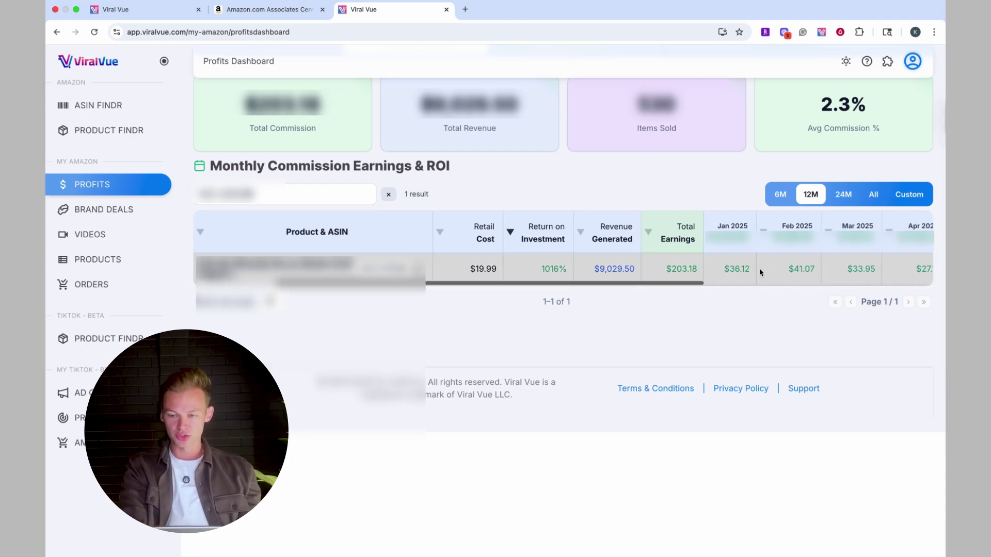
pyautogui.hscroll(5, 774, 274)
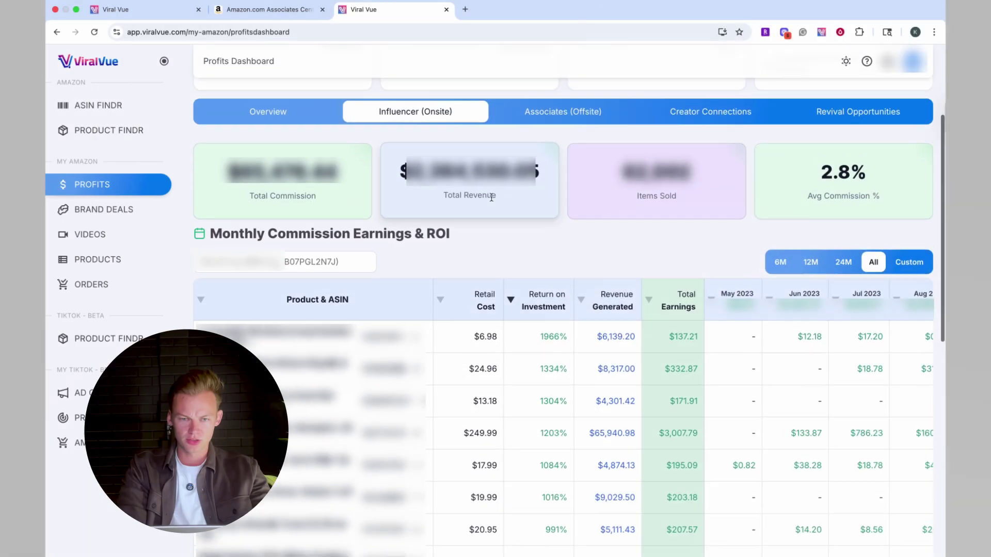
pyautogui.scroll(1, 418, 115)
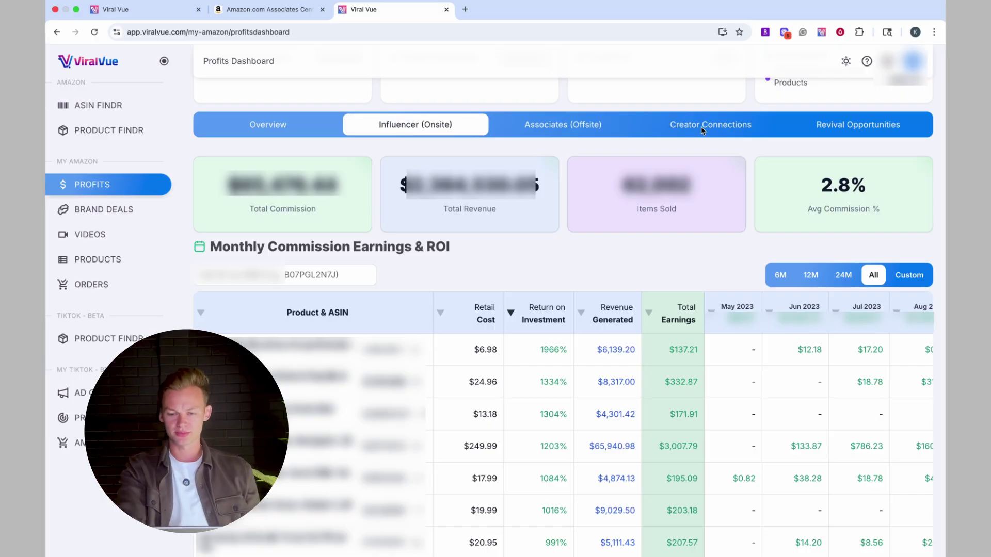
pyautogui.scroll(-3, 765, 362)
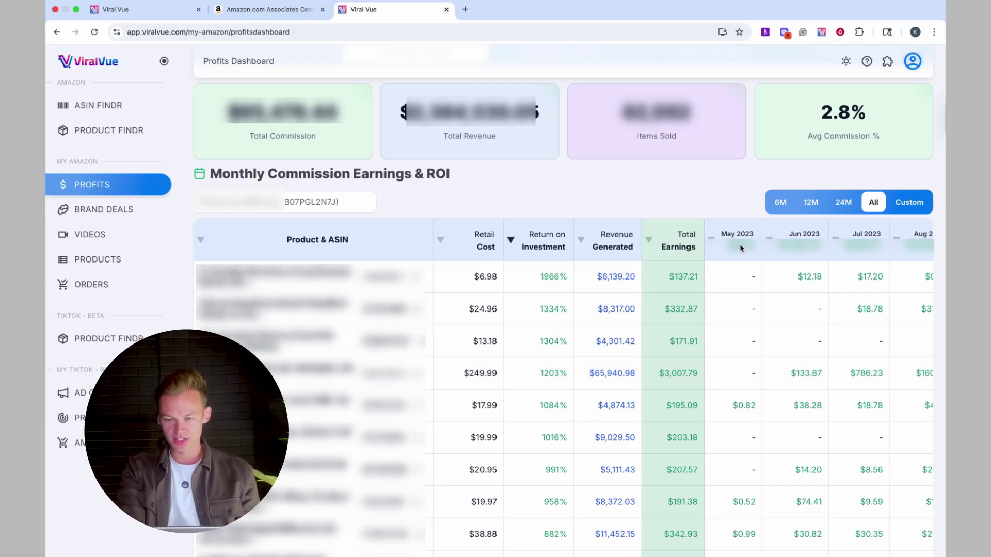
pyautogui.scroll(-1, 742, 338)
pyautogui.scroll(-5, 741, 338)
pyautogui.hscroll(3, 745, 347)
pyautogui.scroll(2, 746, 347)
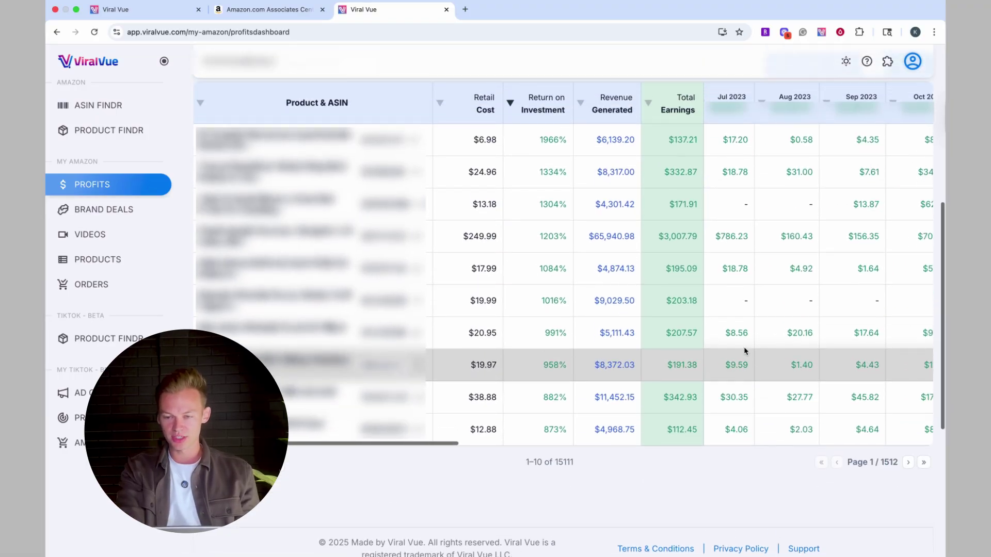
pyautogui.hscroll(2, 852, 261)
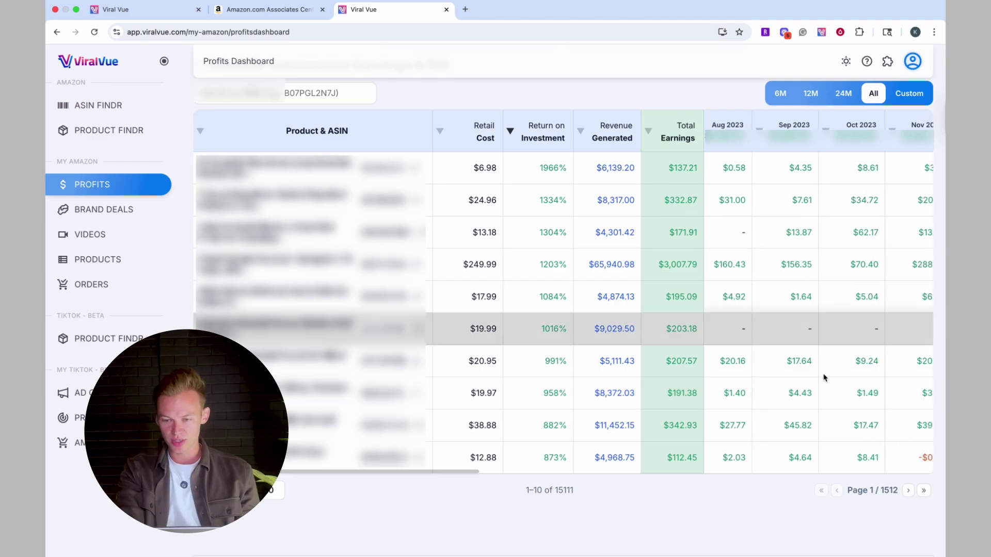
pyautogui.hscroll(10, 874, 278)
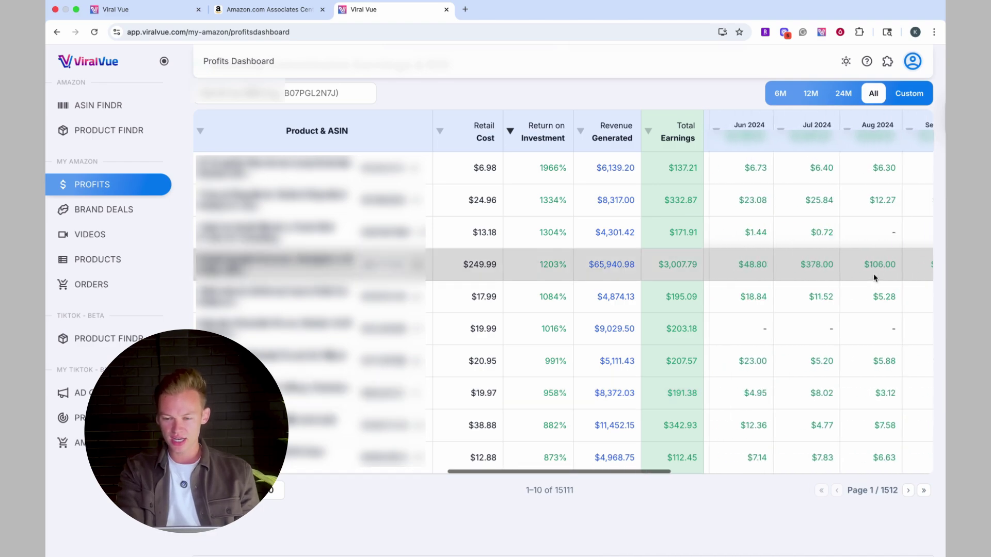
pyautogui.hscroll(7, 874, 278)
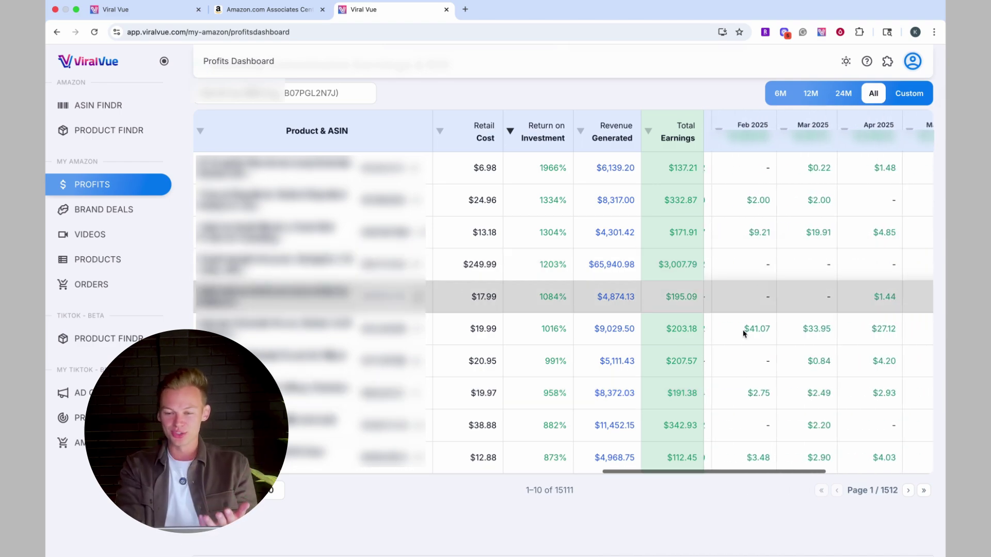
pyautogui.hscroll(2, 823, 292)
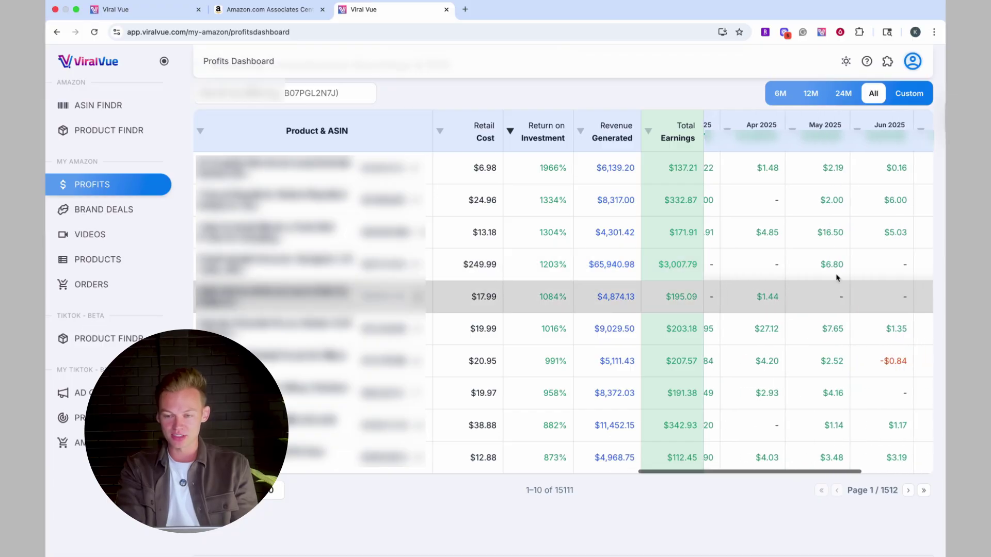
pyautogui.hscroll(4, 827, 317)
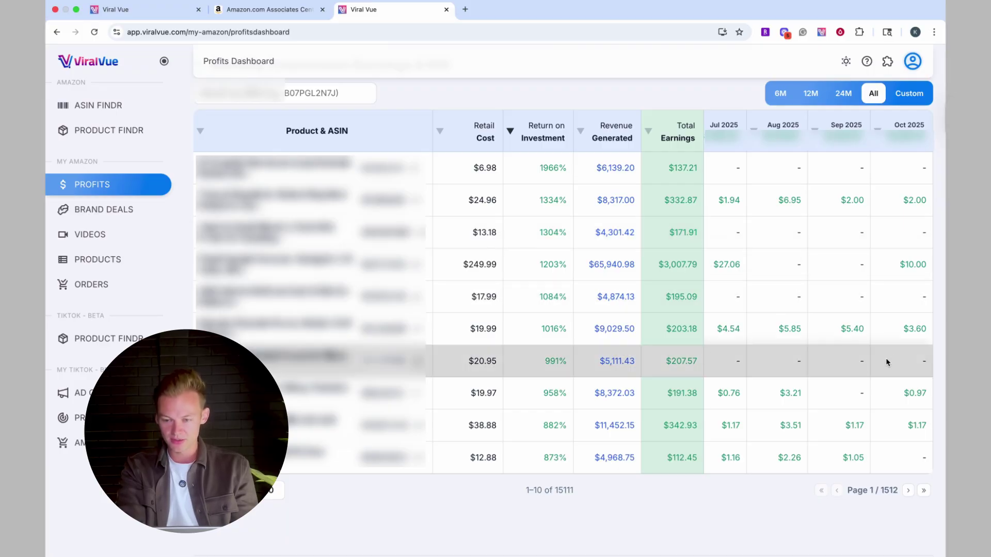
pyautogui.hscroll(-10, 810, 297)
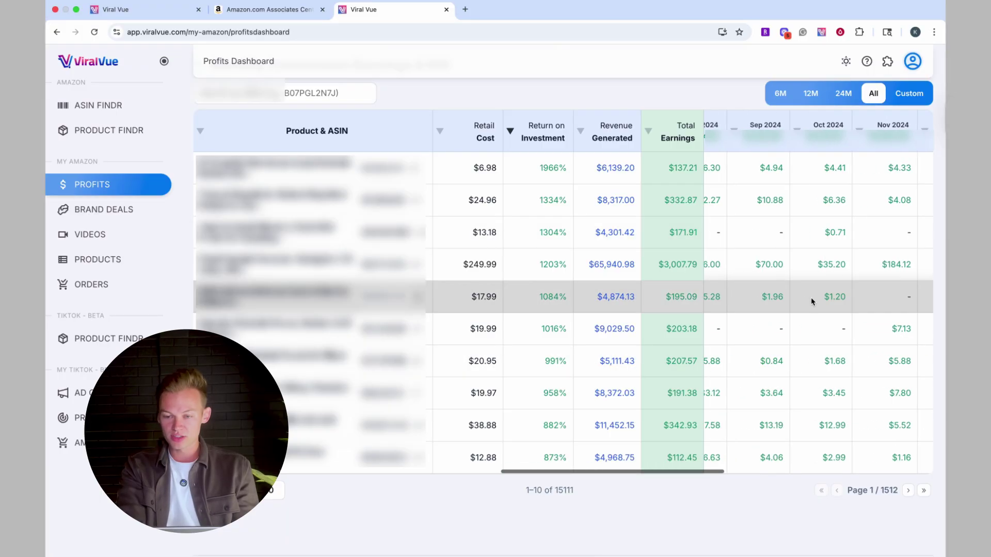
pyautogui.hscroll(-2, 781, 357)
pyautogui.hscroll(-3, 781, 357)
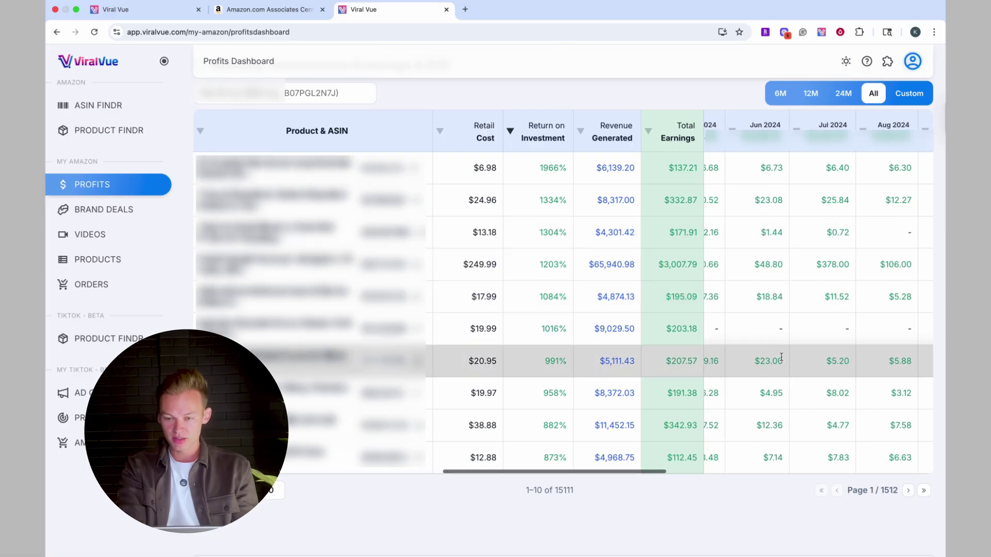
pyautogui.hscroll(10, 808, 355)
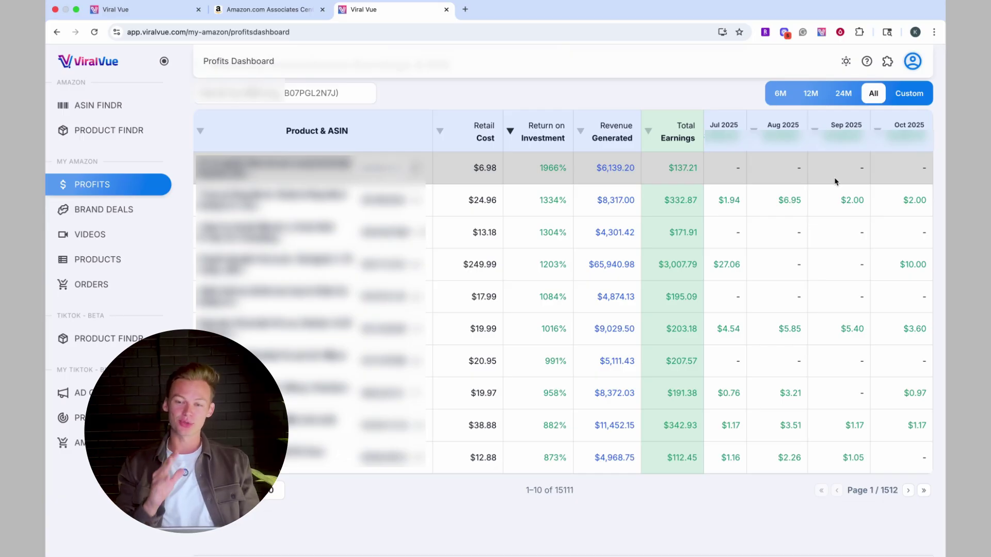
# Step: Show the Revival Opportunities list of past earners unsold for 3+ months
pyautogui.scroll(6, 833, 177)
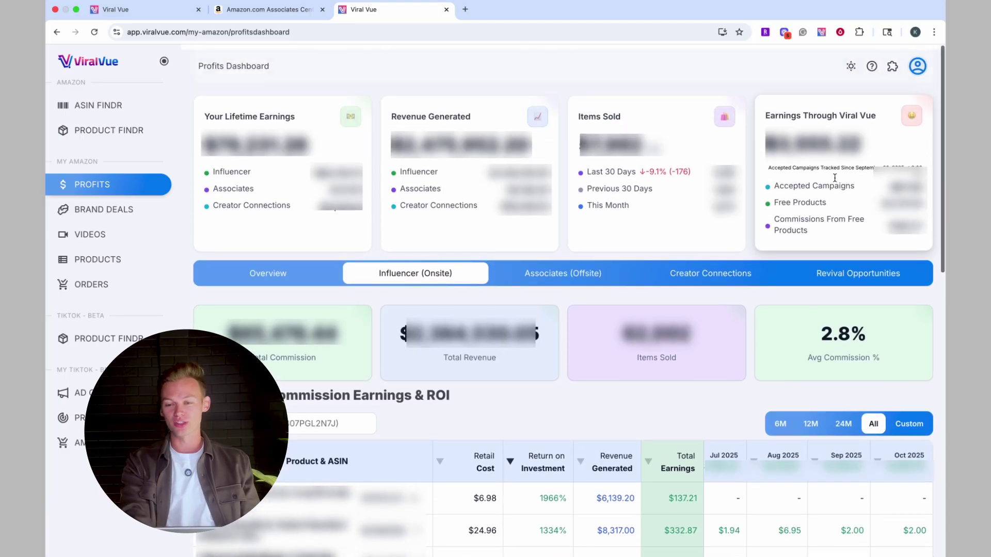
pyautogui.click(856, 277)
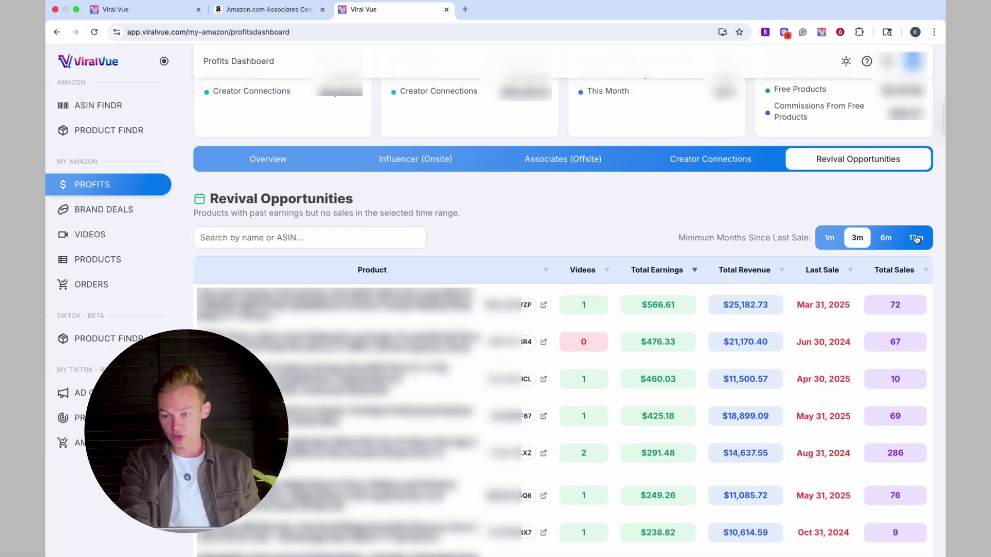
# Step: Apply the 6m minimum-months filter and page through results to page 4 and back
pyautogui.click(886, 238)
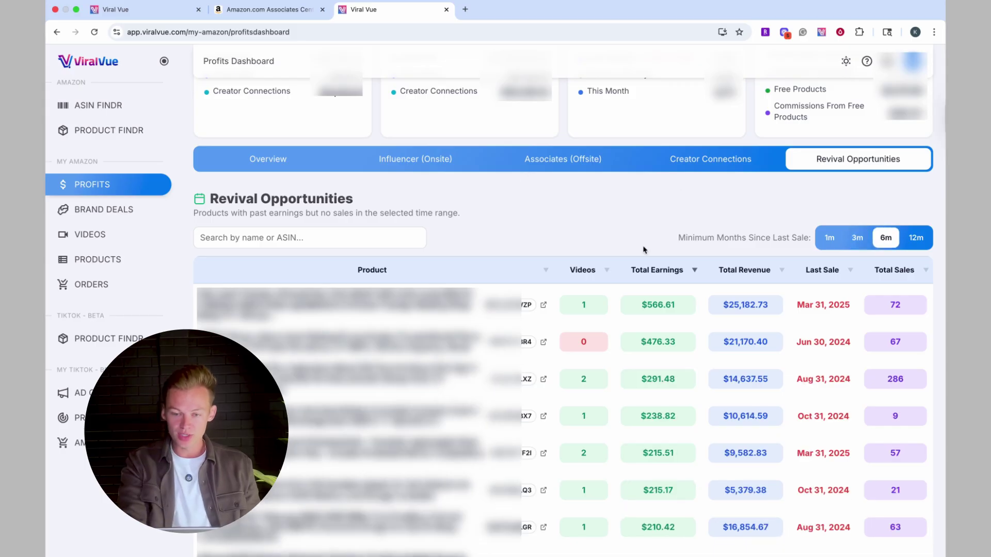
pyautogui.scroll(-4, 471, 350)
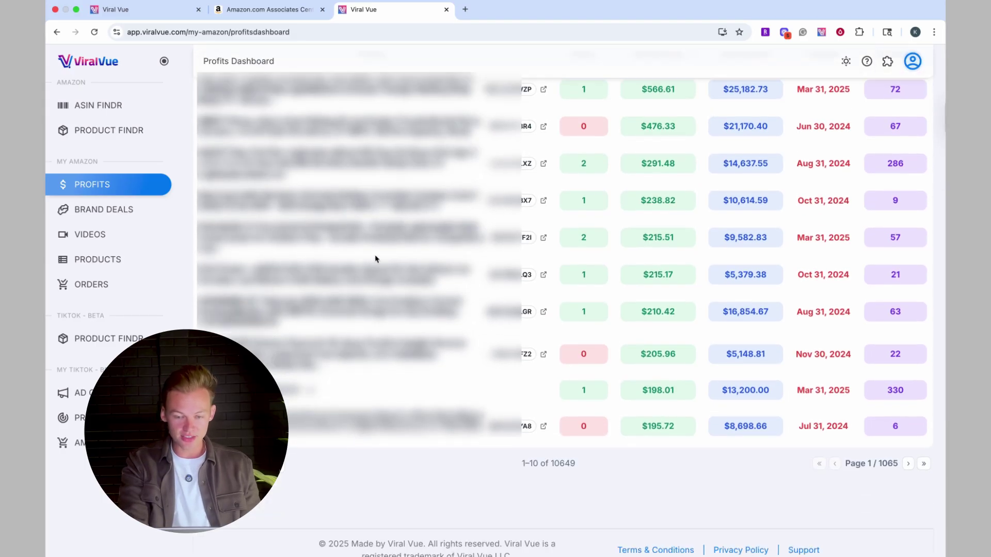
pyautogui.click(910, 465)
pyautogui.click(907, 465)
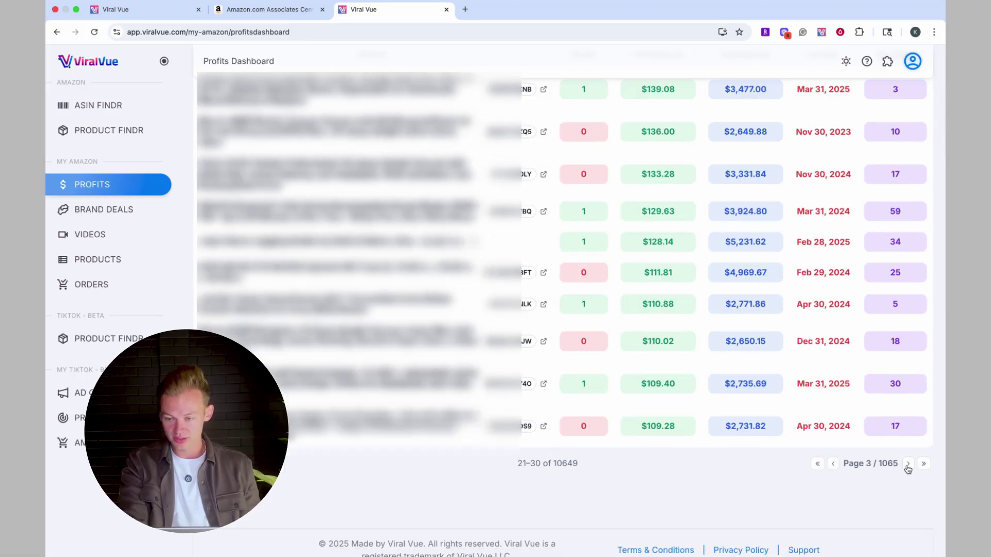
pyautogui.click(908, 464)
pyautogui.click(835, 477)
pyautogui.scroll(10, 835, 464)
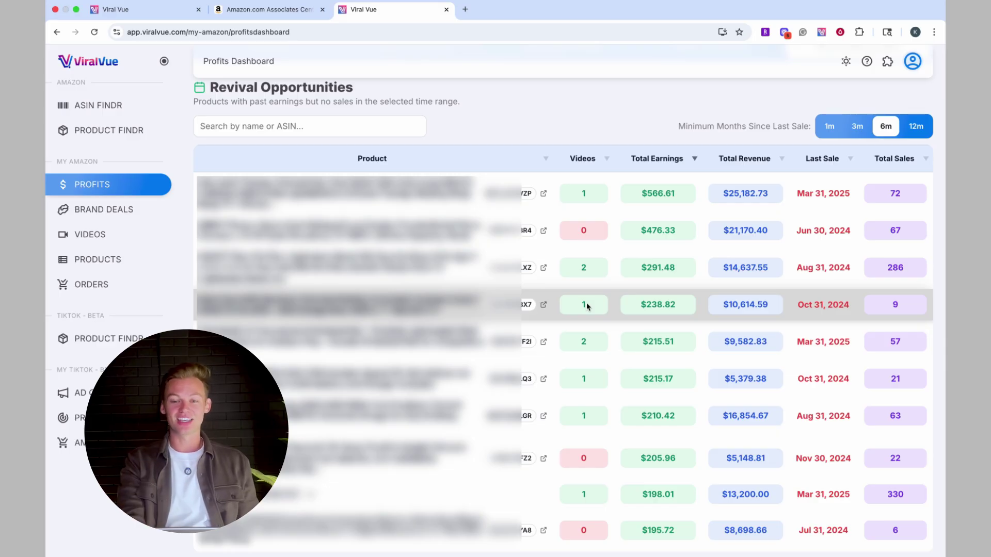
pyautogui.scroll(-1, 673, 166)
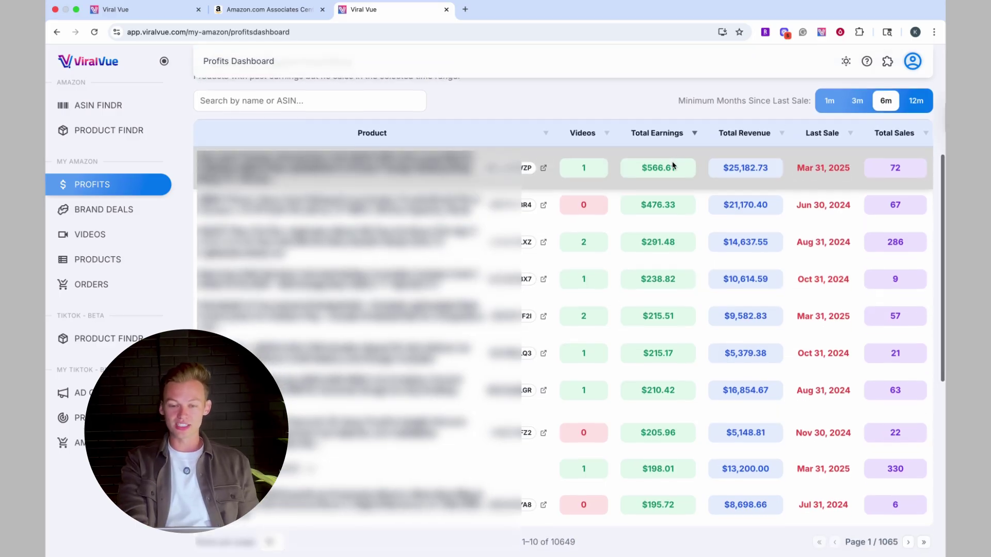
# Step: Apply the 12m minimum-months-since-last-sale filter and scroll to the top of the list
pyautogui.click(917, 101)
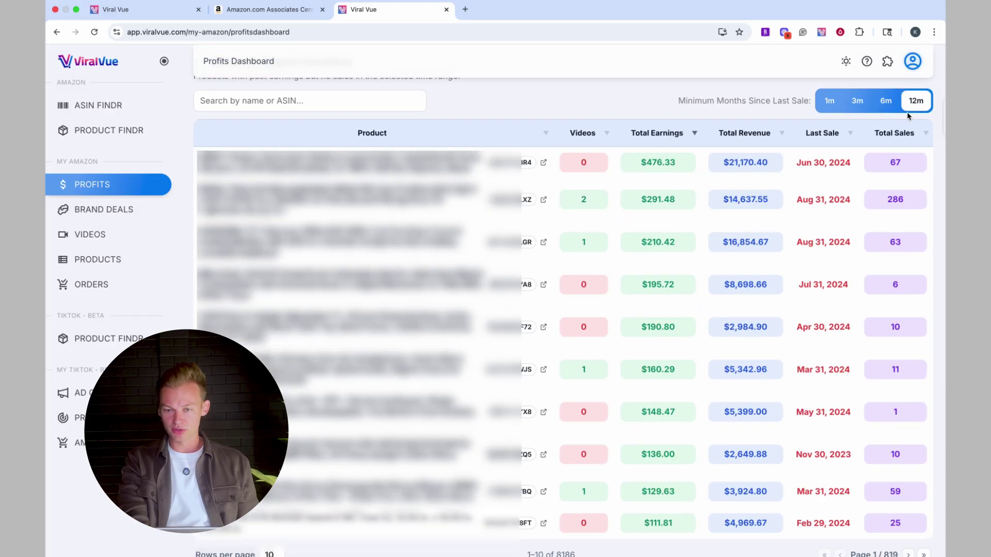
pyautogui.scroll(1, 690, 153)
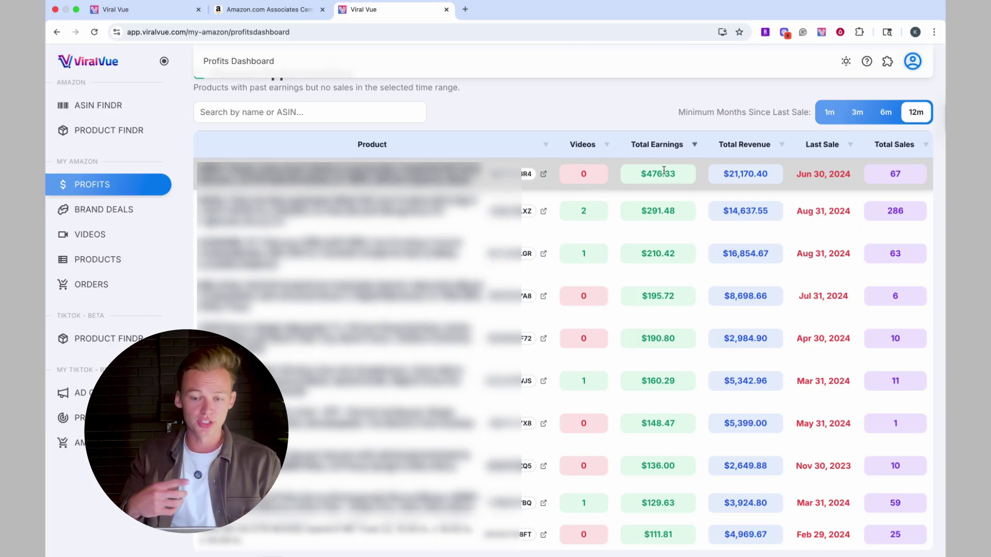
pyautogui.scroll(3, 545, 347)
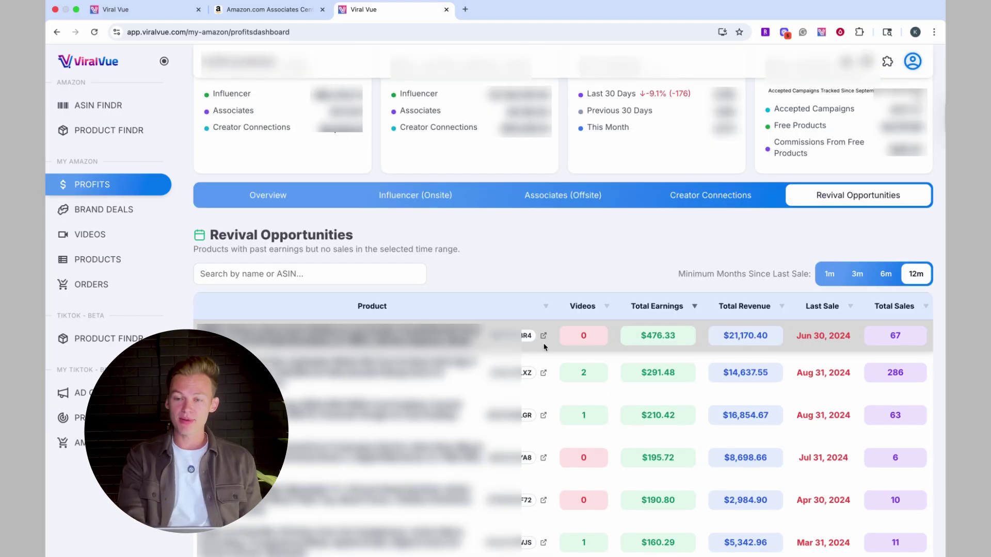
pyautogui.scroll(1, 687, 345)
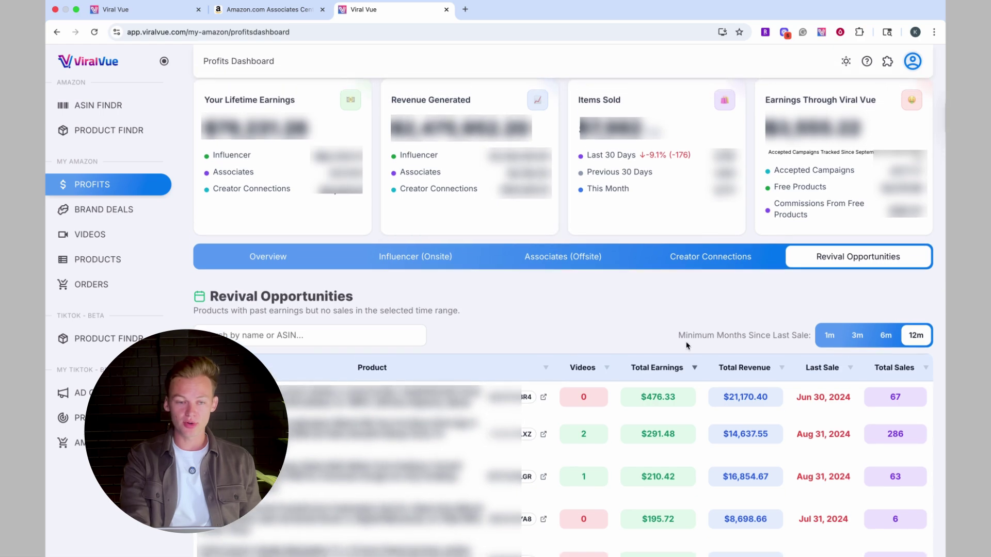
pyautogui.scroll(1, 687, 345)
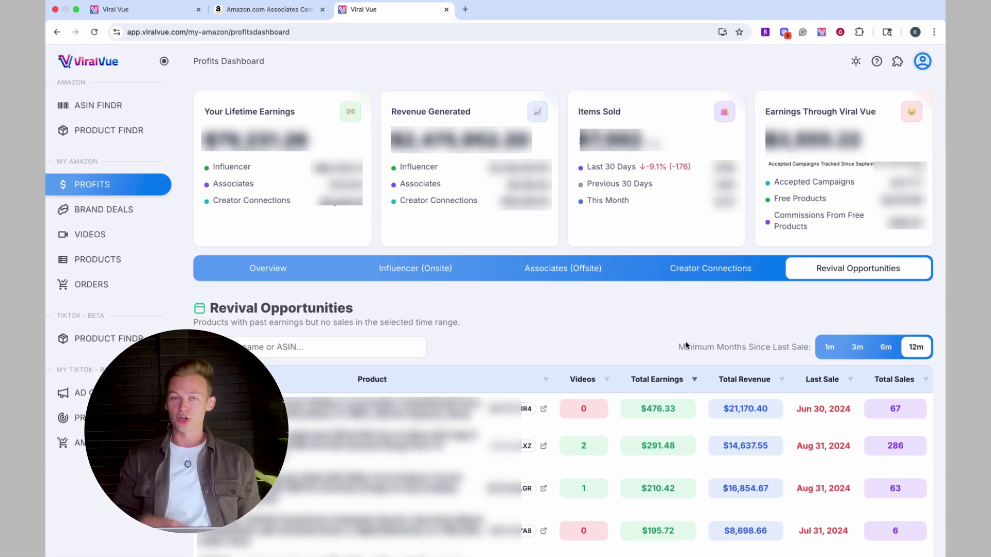